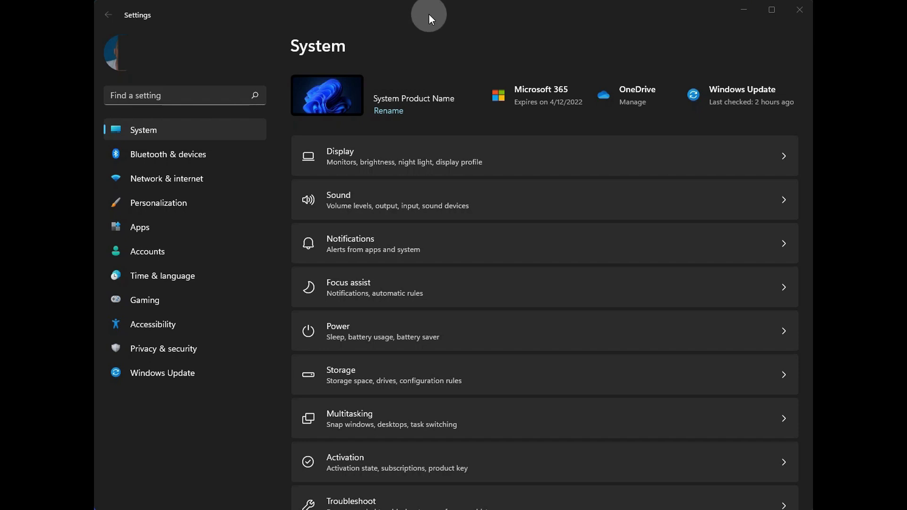
# Open the System category, view one of its pages and scroll through it
pyautogui.click(137, 132)
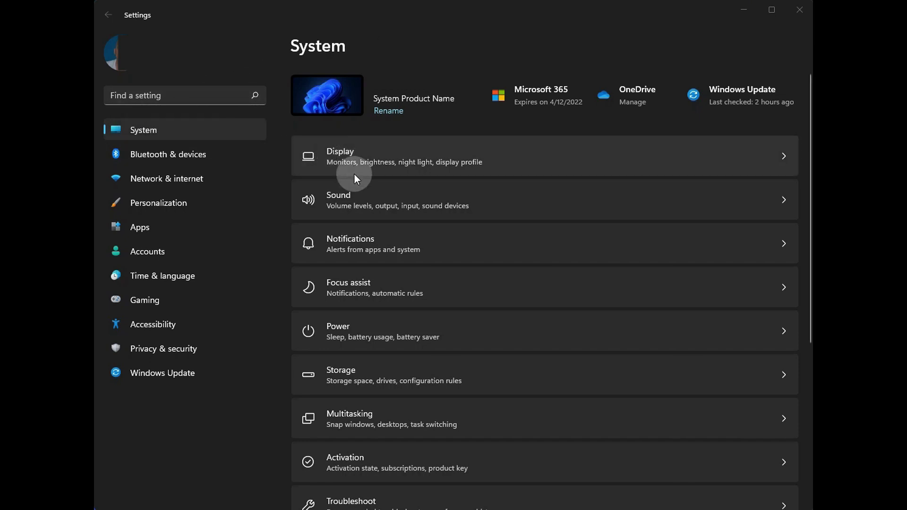
pyautogui.click(355, 219)
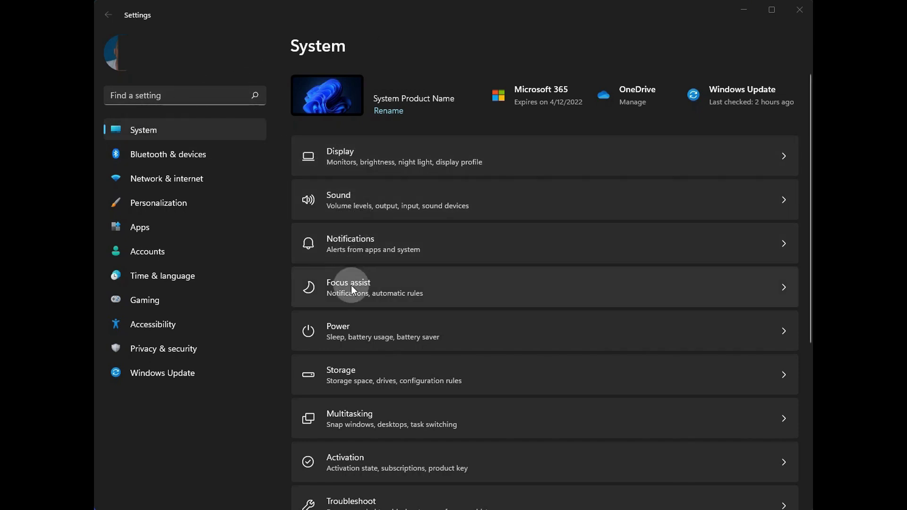
pyautogui.scroll(-4, 351, 343)
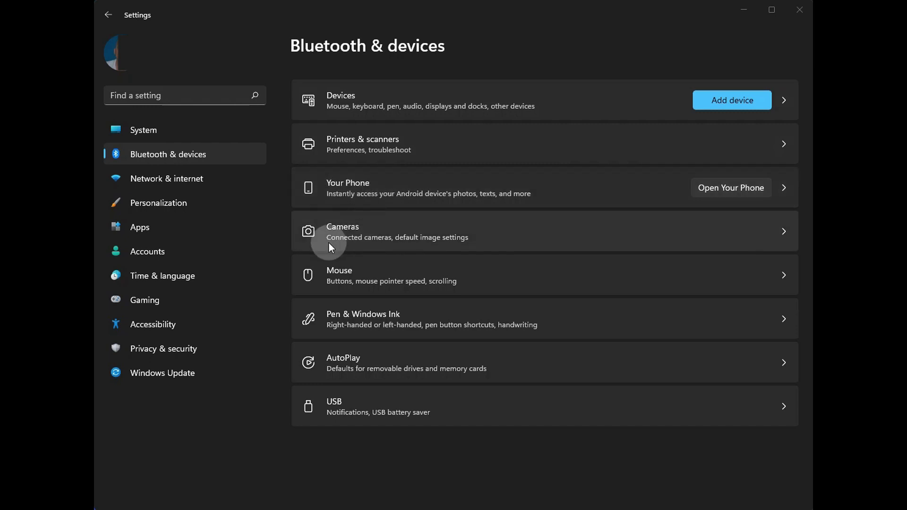
pyautogui.click(338, 228)
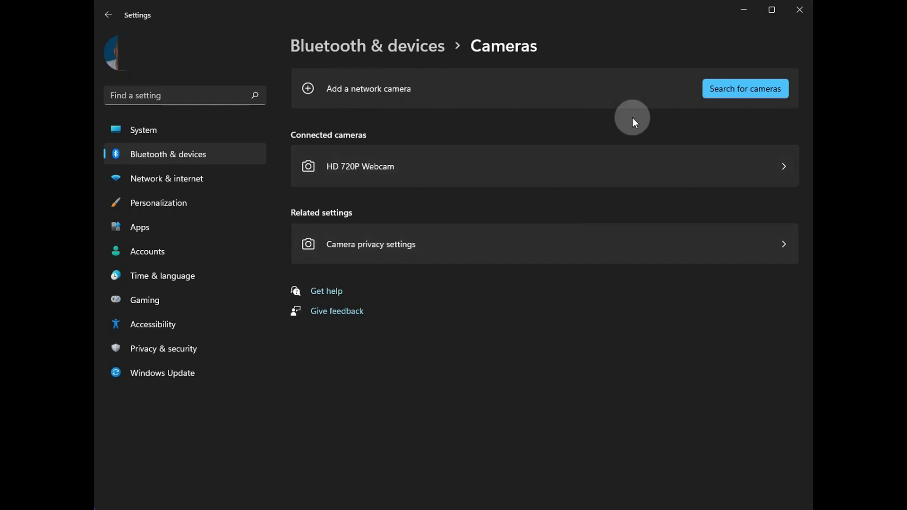
pyautogui.click(367, 46)
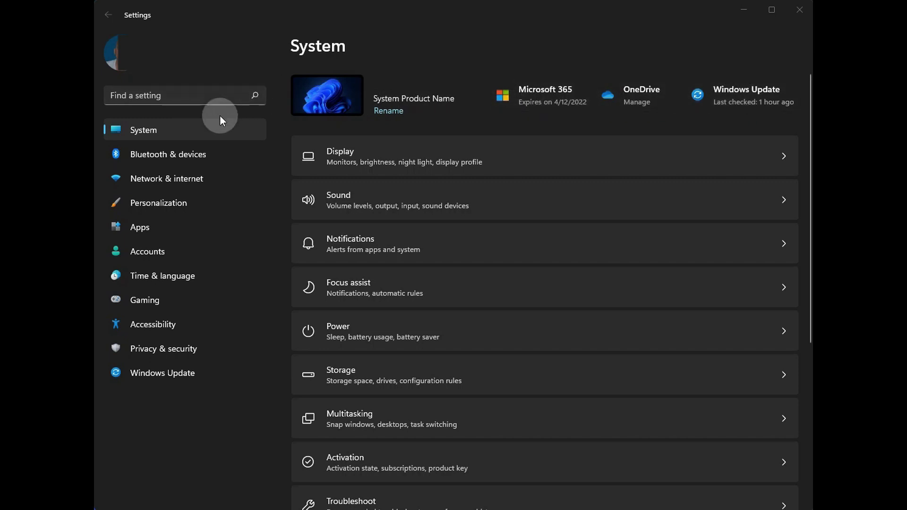
pyautogui.click(176, 154)
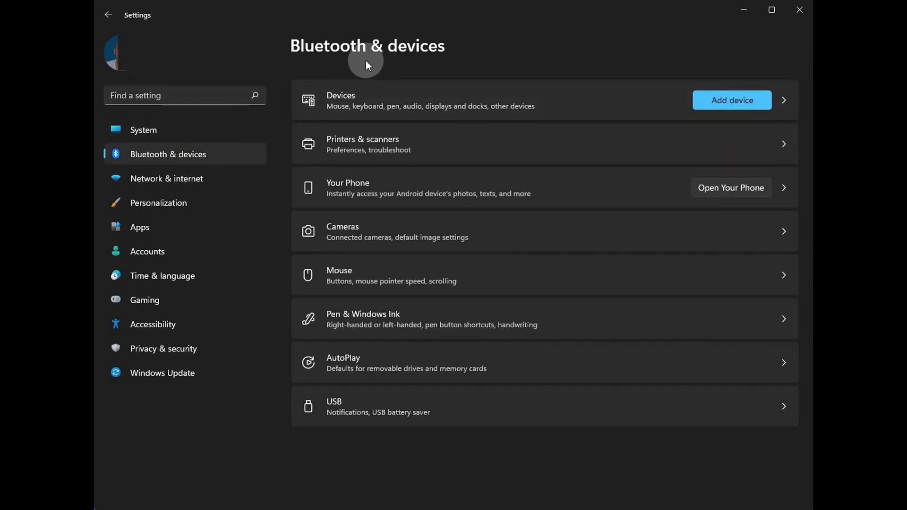
# Check Network & internet and its Advanced network settings, then move on to Personalization
pyautogui.click(167, 173)
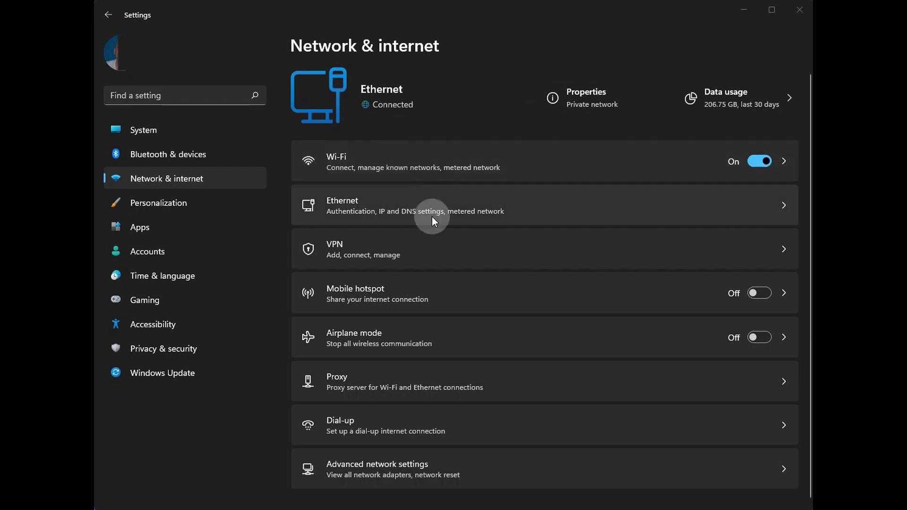
pyautogui.scroll(-1, 425, 286)
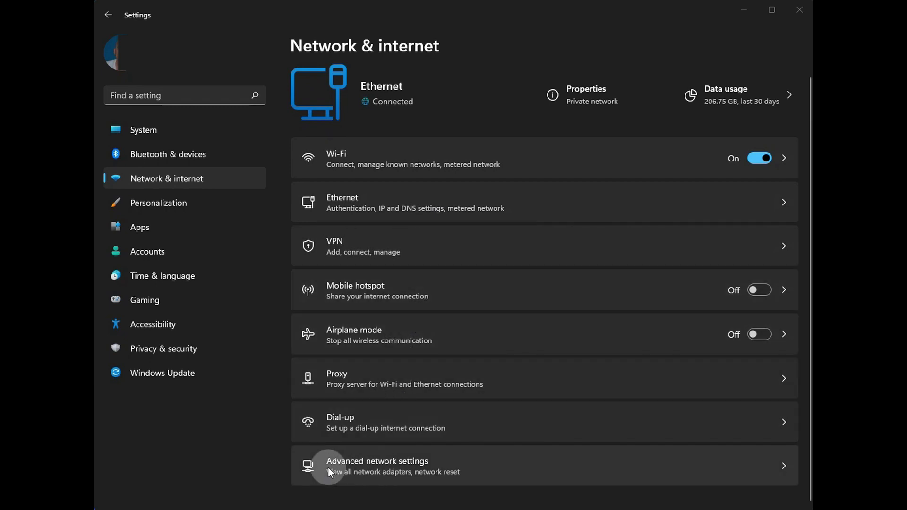
pyautogui.click(418, 470)
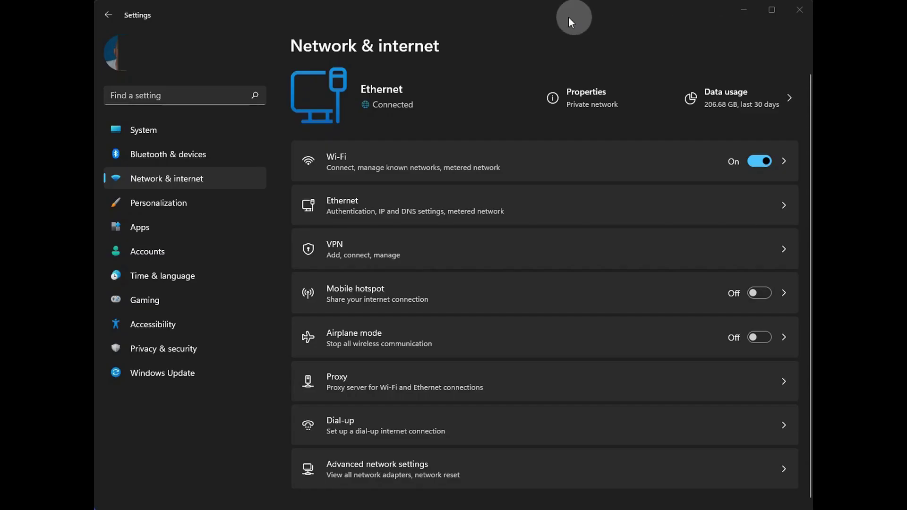
pyautogui.click(162, 208)
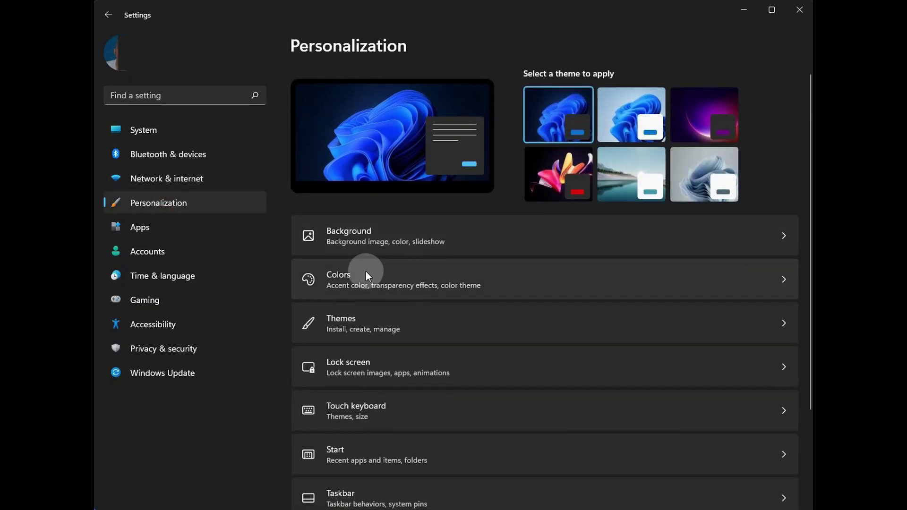
# Scroll down Personalization, view Device usage, then move on to the Apps category
pyautogui.scroll(-2, 366, 300)
pyautogui.scroll(-1, 366, 307)
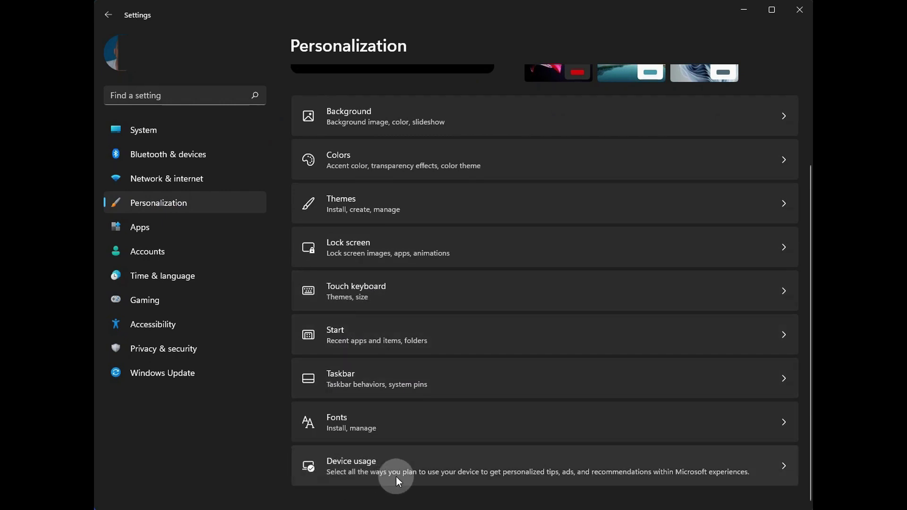
pyautogui.click(533, 470)
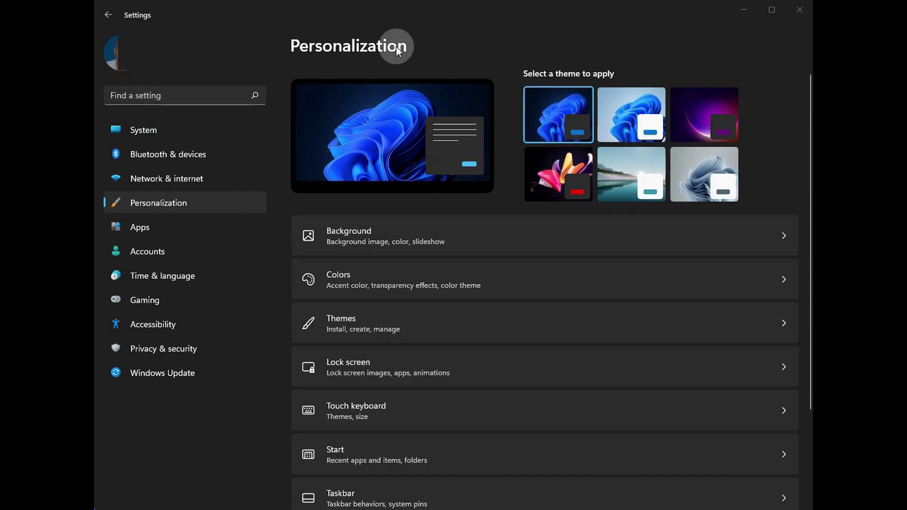
pyautogui.click(147, 222)
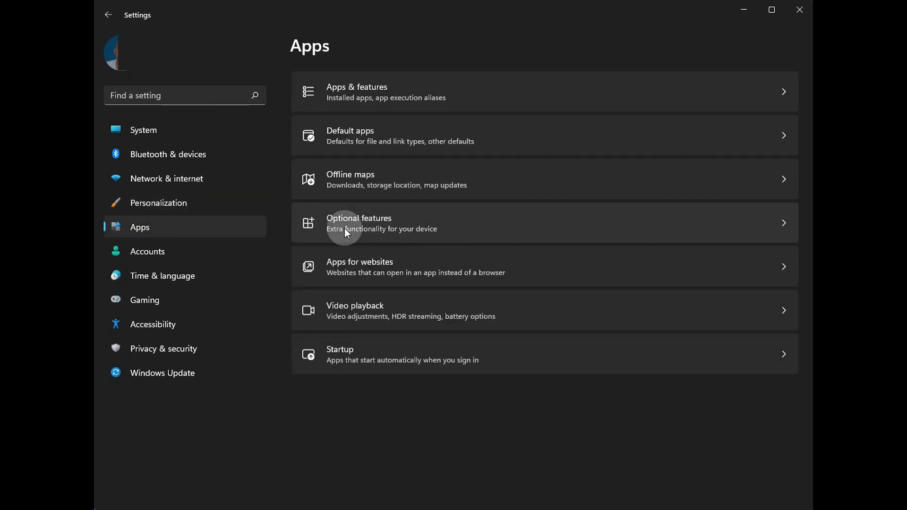
# Open Optional features and scroll through the installed features list
pyautogui.click(465, 223)
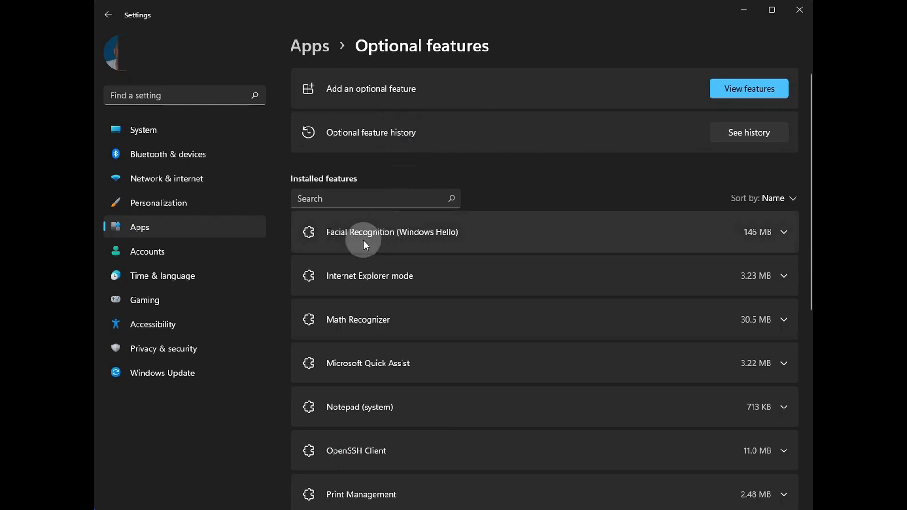
pyautogui.scroll(-2, 355, 385)
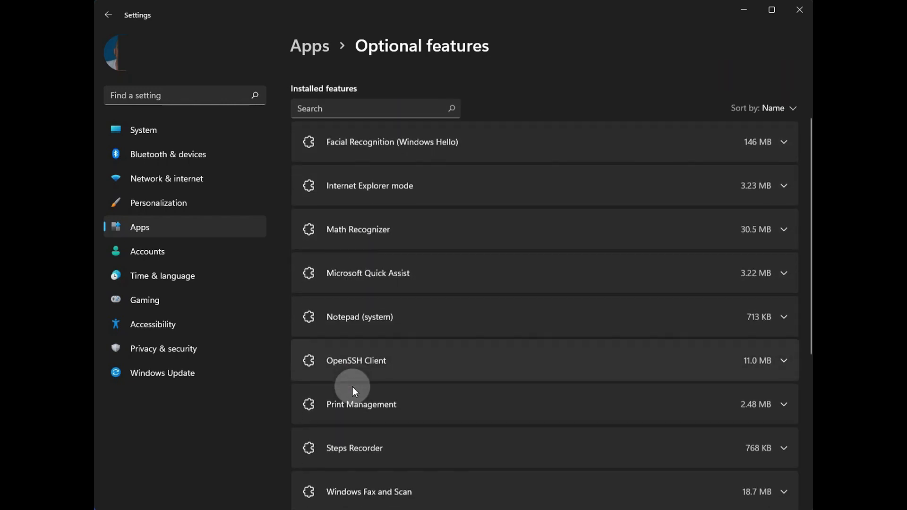
pyautogui.scroll(-3, 352, 388)
pyautogui.scroll(-3, 353, 388)
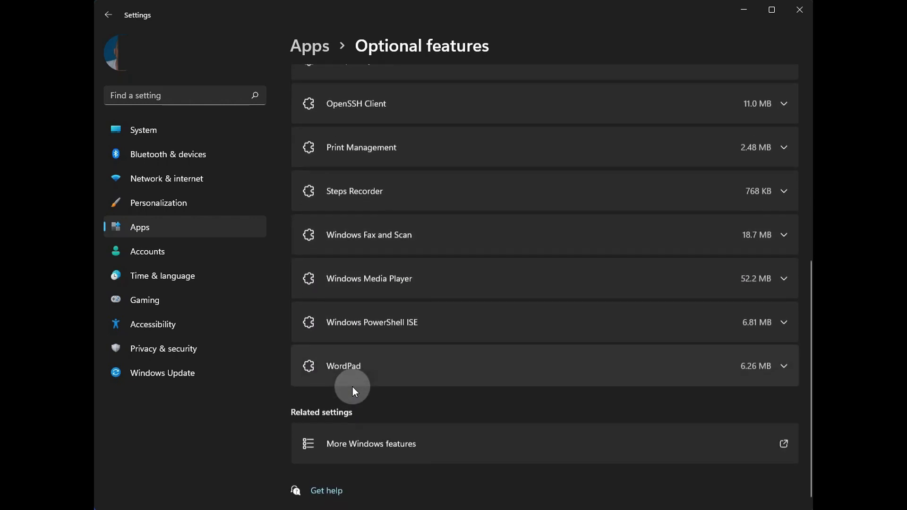
pyautogui.scroll(7, 352, 387)
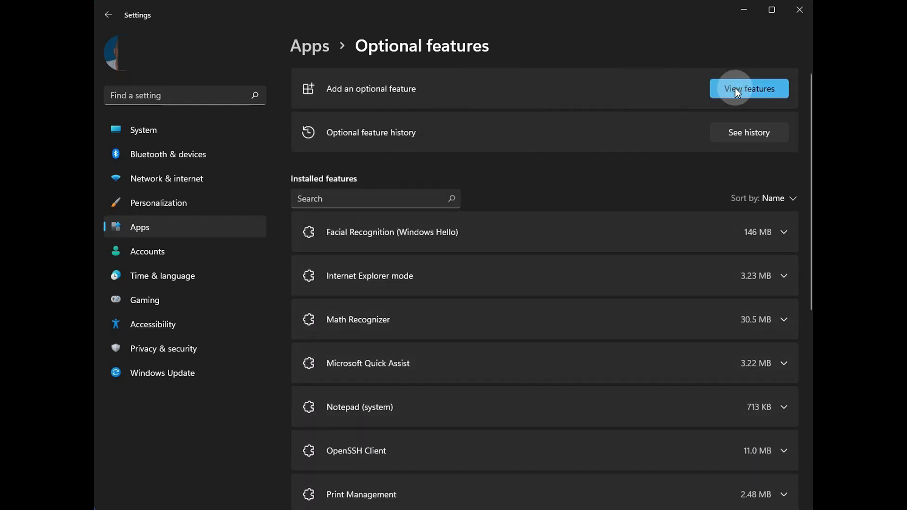
# Browse the list of optional features available to add with View features
pyautogui.click(749, 89)
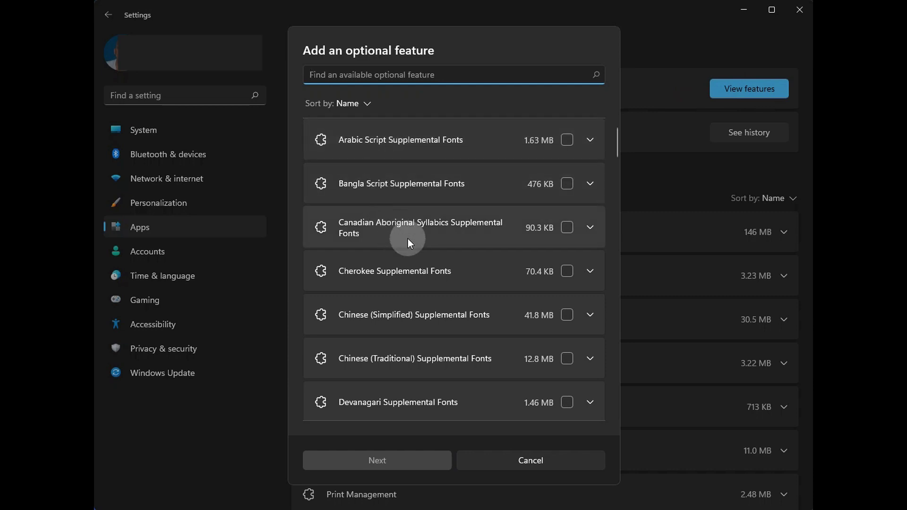
pyautogui.scroll(-2, 408, 239)
pyautogui.scroll(-9, 408, 239)
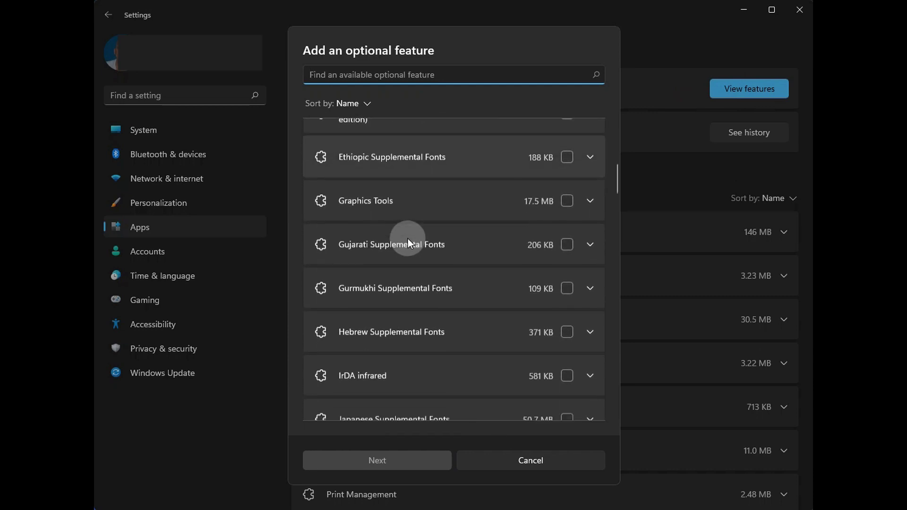
pyautogui.scroll(-6, 407, 239)
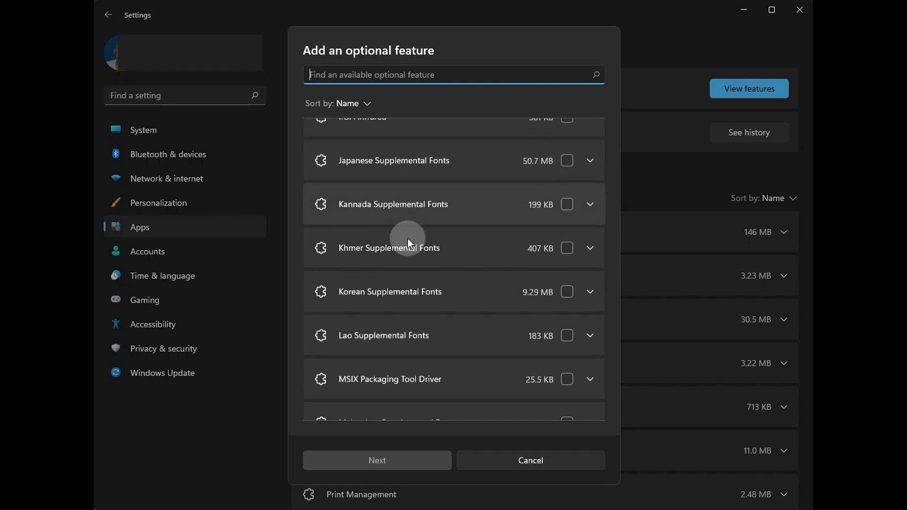
pyautogui.scroll(-8, 408, 239)
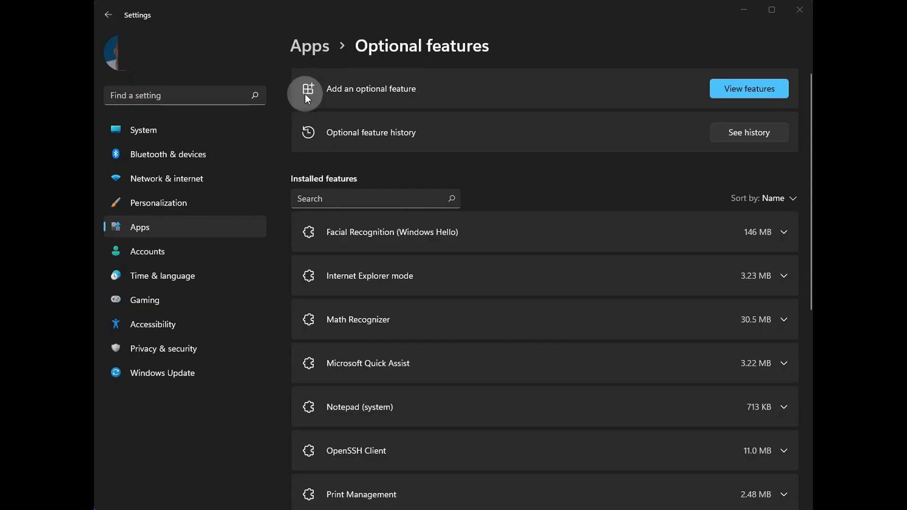
# Go to Accounts and view its Windows backup page
pyautogui.click(146, 255)
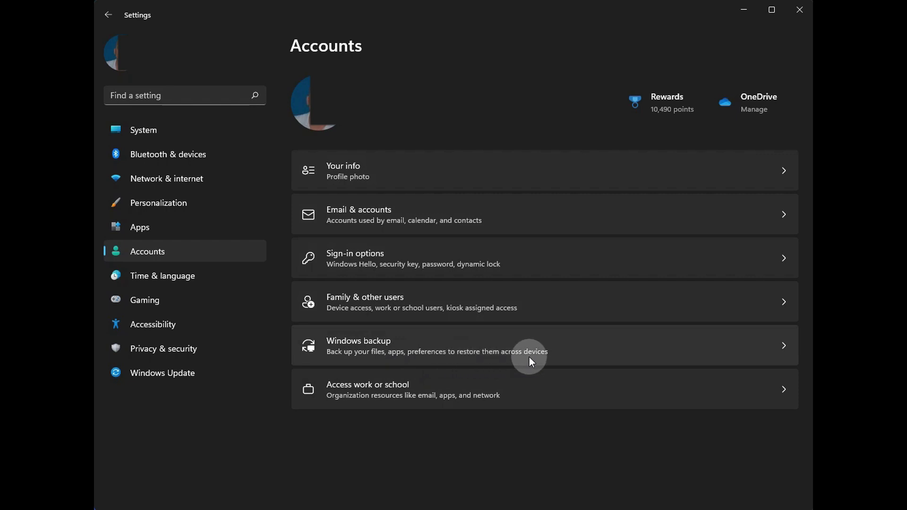
pyautogui.click(360, 342)
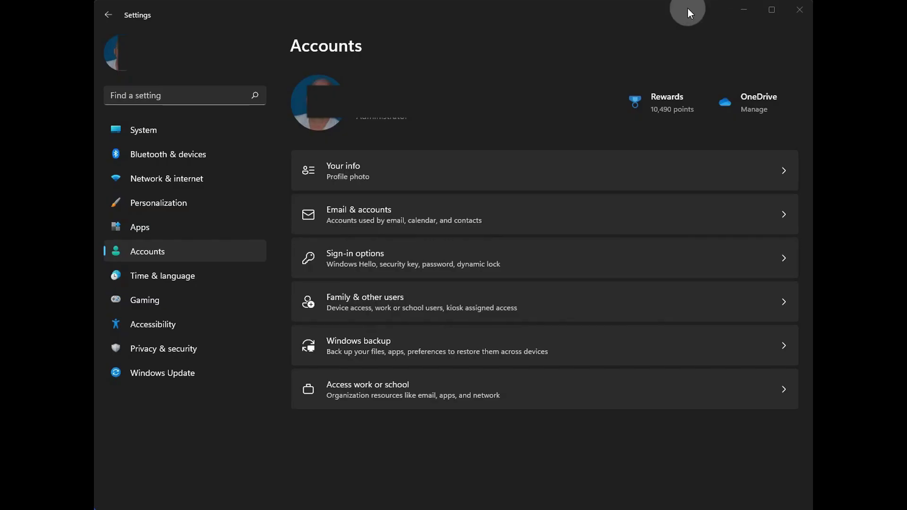
# Visit Time & language's Language & region page, then Gaming, then Accessibility
pyautogui.click(138, 253)
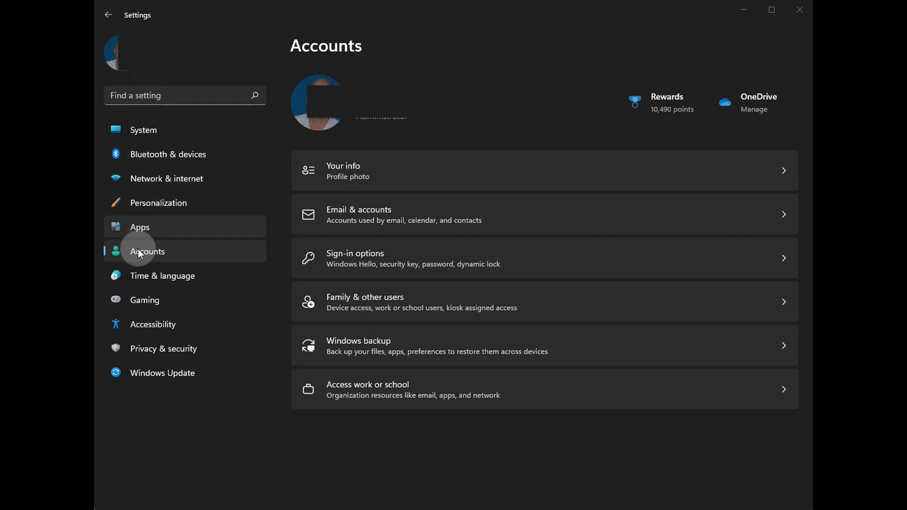
pyautogui.click(140, 277)
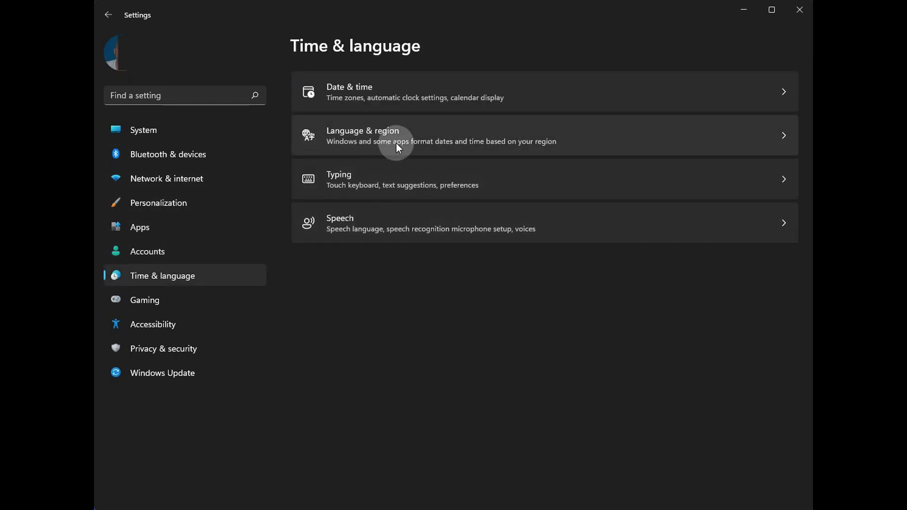
pyautogui.click(383, 141)
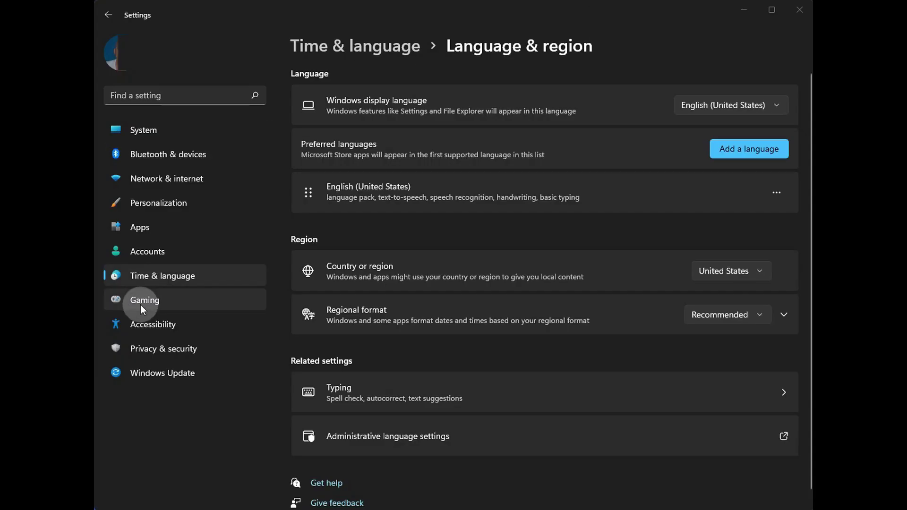
pyautogui.click(143, 305)
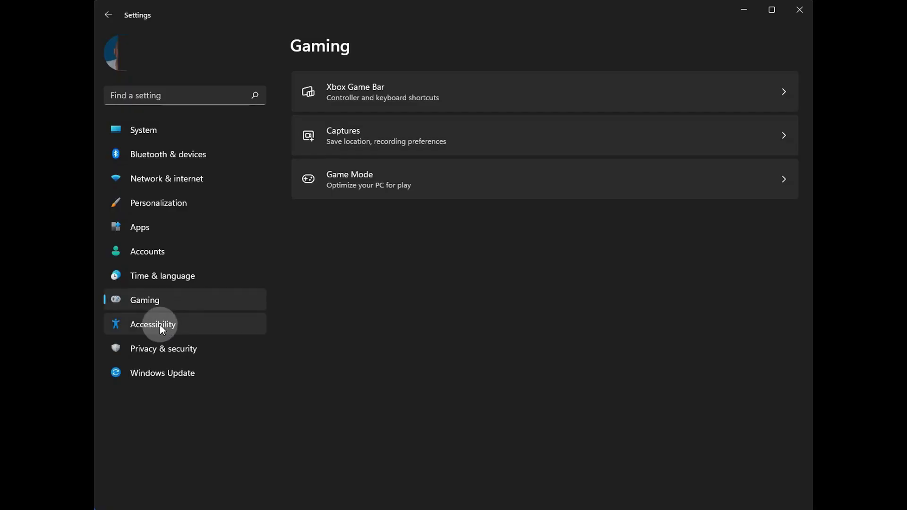
pyautogui.click(160, 325)
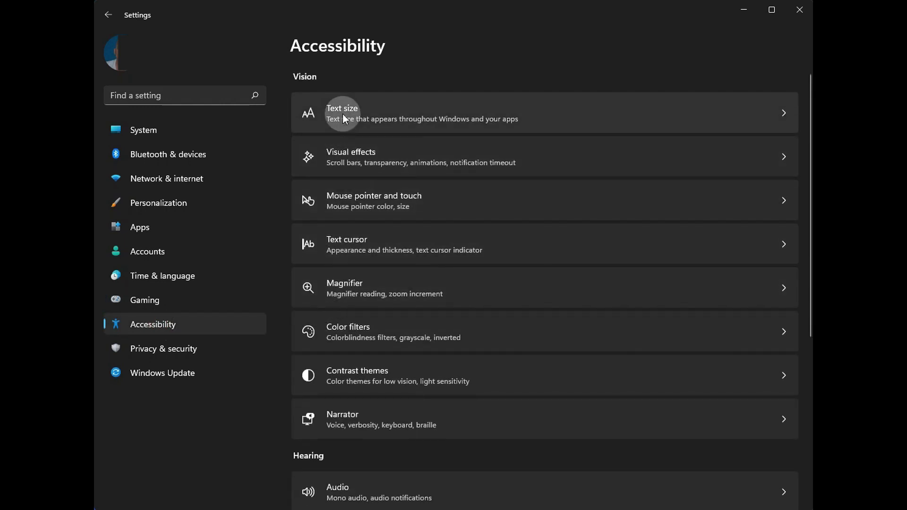
# View Accessibility's Visual effects, scroll the Vision, Hearing and Interaction items, then go to Apps
pyautogui.click(356, 164)
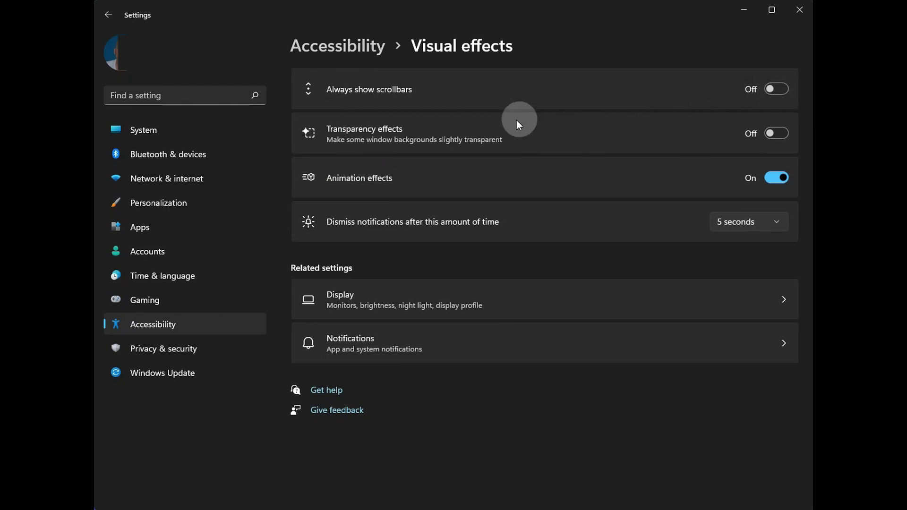
pyautogui.click(165, 326)
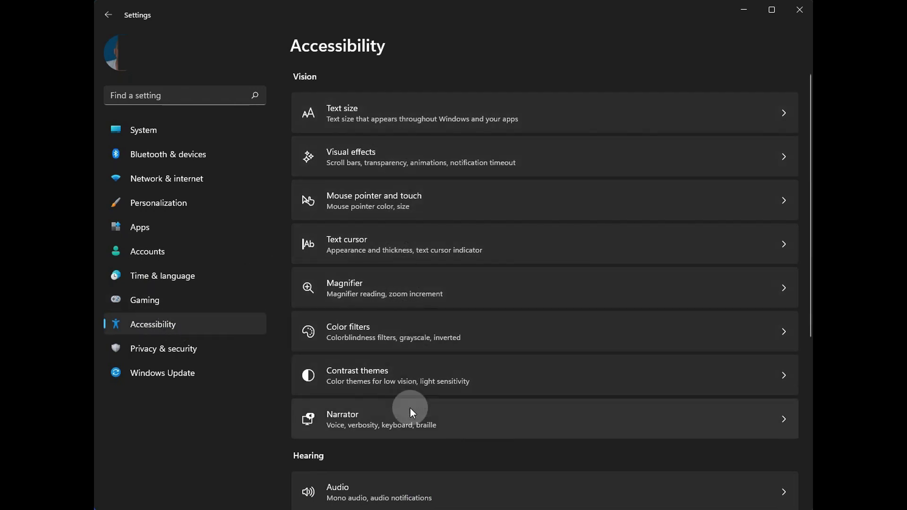
pyautogui.scroll(-4, 409, 436)
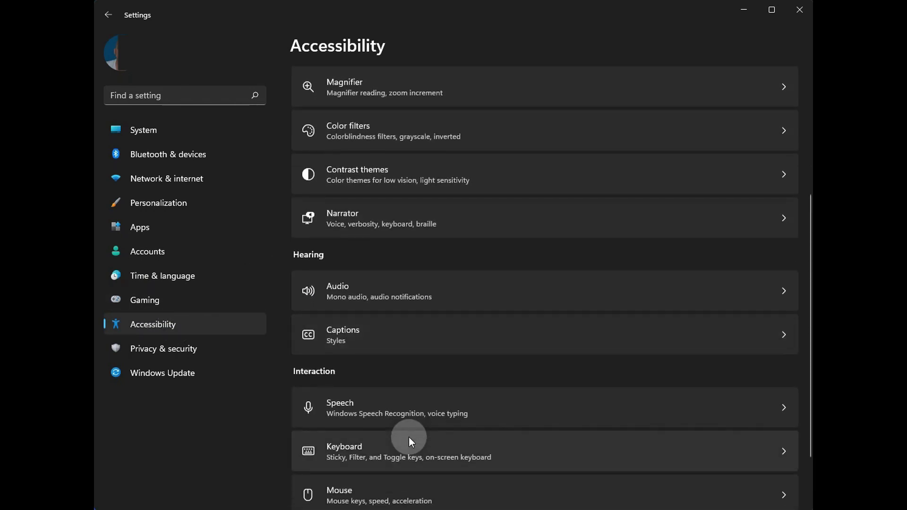
pyautogui.scroll(-2, 409, 437)
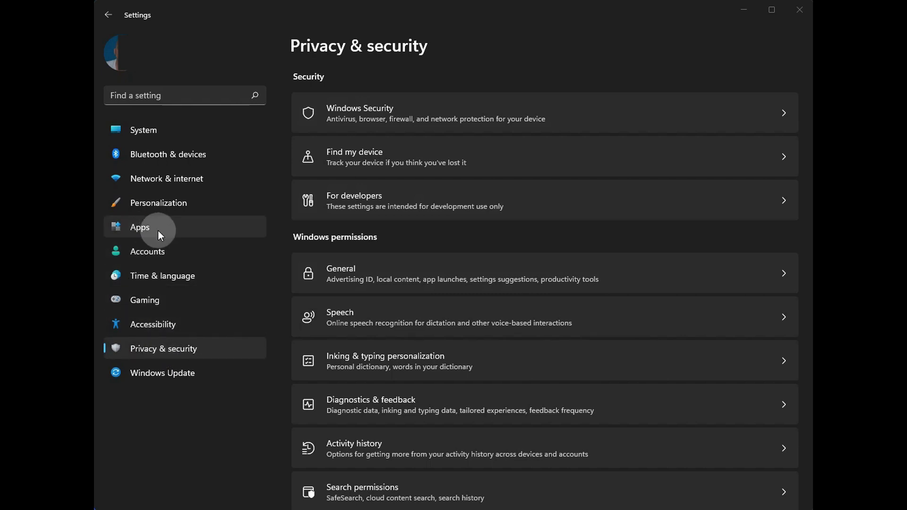
pyautogui.click(145, 229)
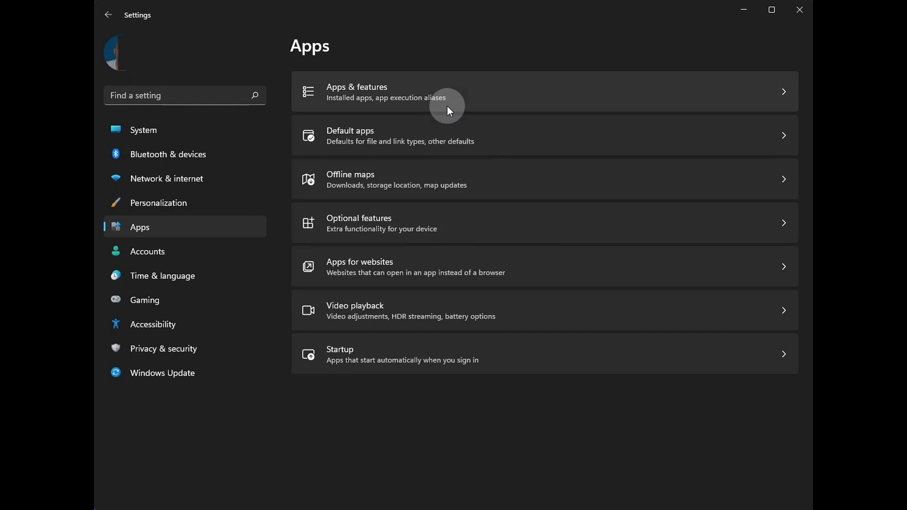
# Open Cortana's Advanced options from the installed apps list in Apps & features
pyautogui.click(363, 91)
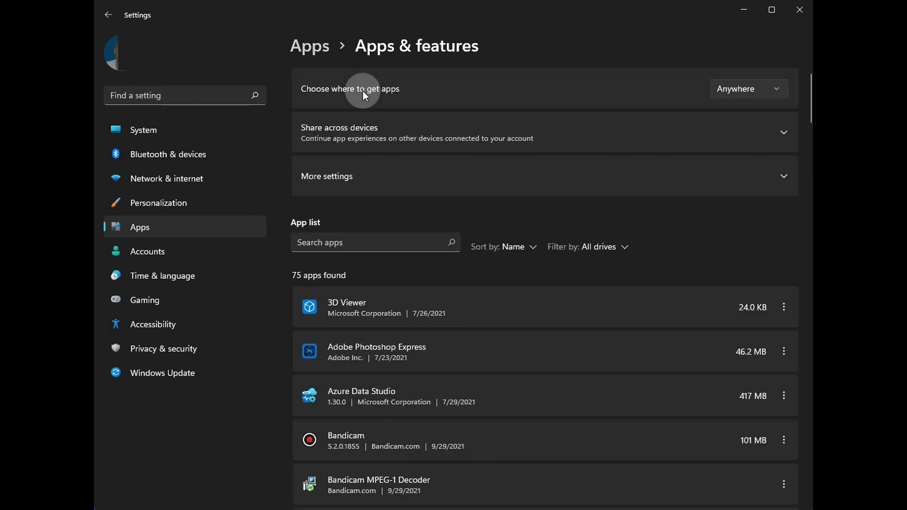
pyautogui.scroll(-5, 417, 350)
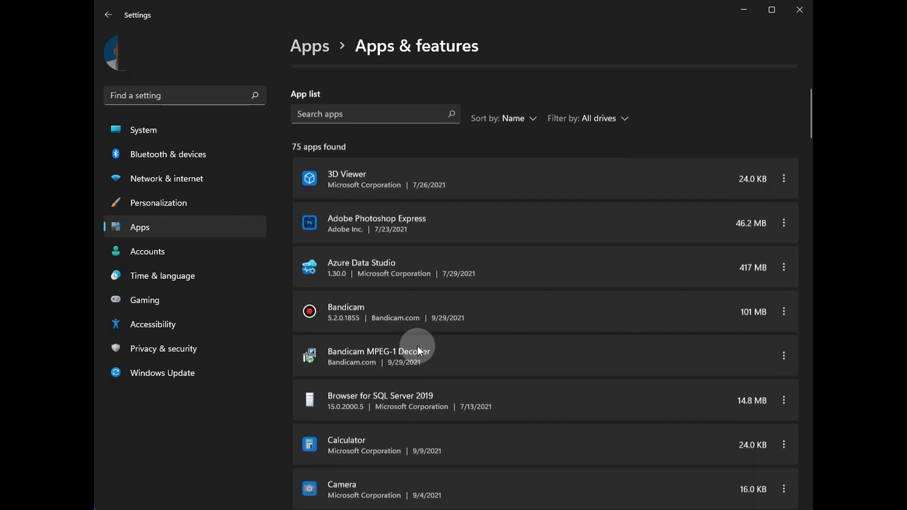
pyautogui.scroll(-3, 418, 349)
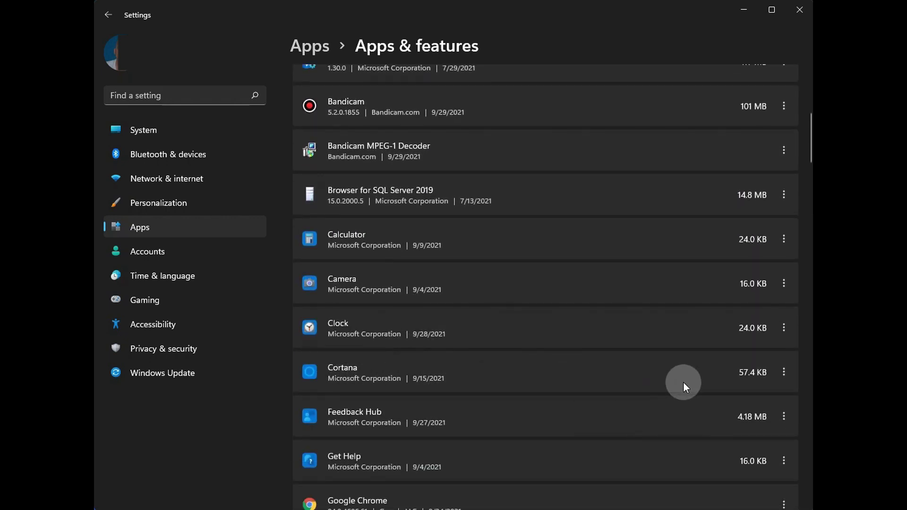
pyautogui.click(784, 371)
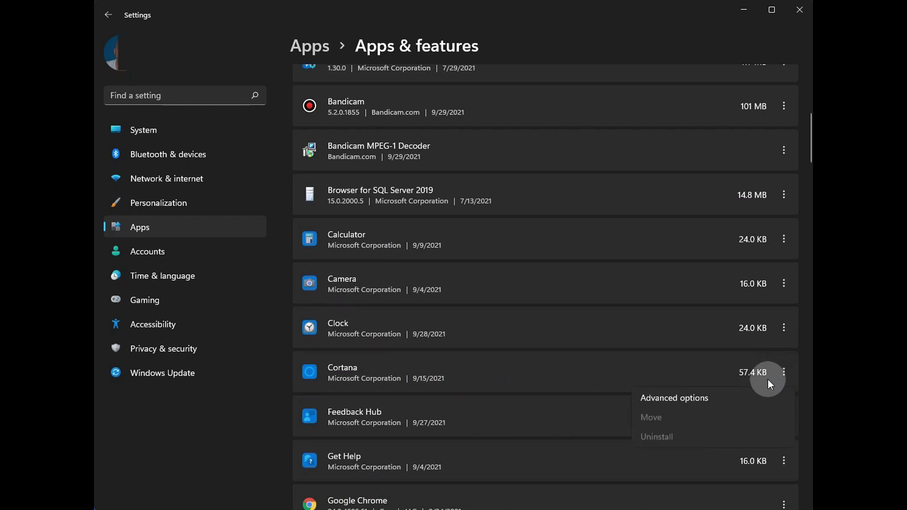
pyautogui.click(656, 397)
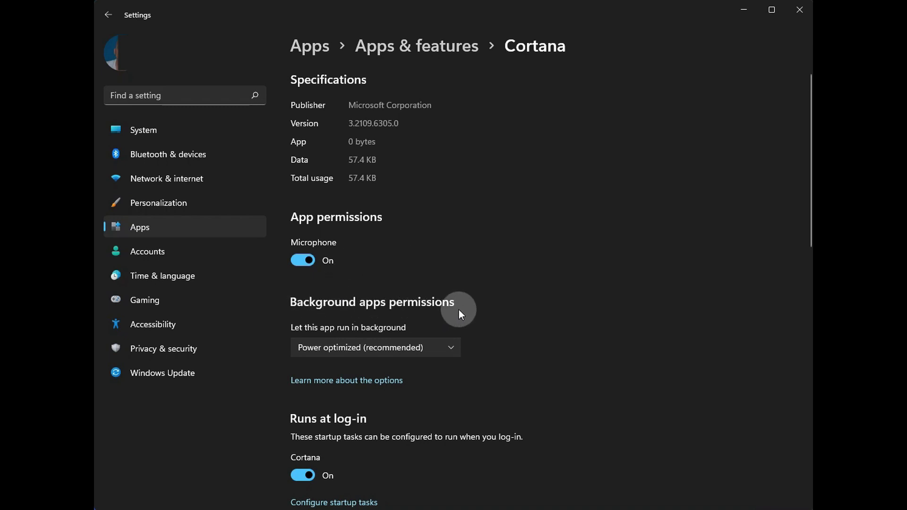
# Leave Cortana's background permission at Power optimized (recommended), then move to Privacy & security
pyautogui.click(345, 350)
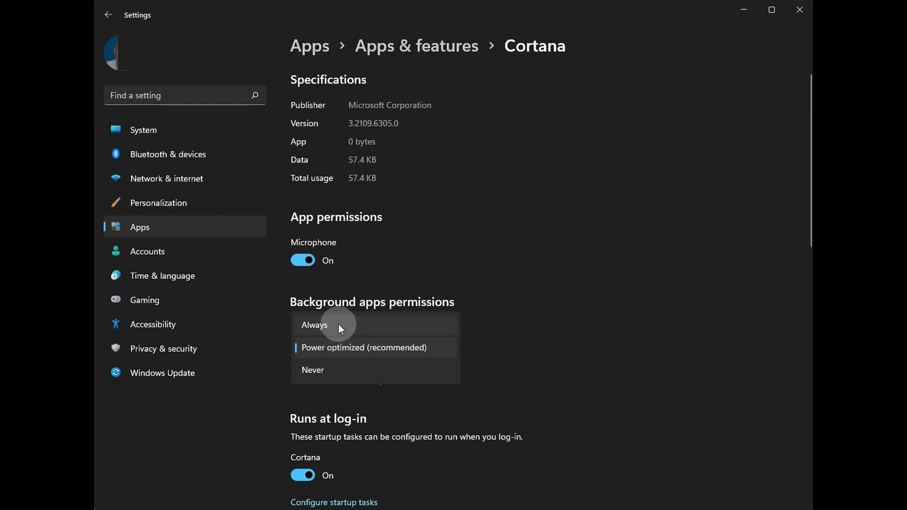
pyautogui.click(576, 343)
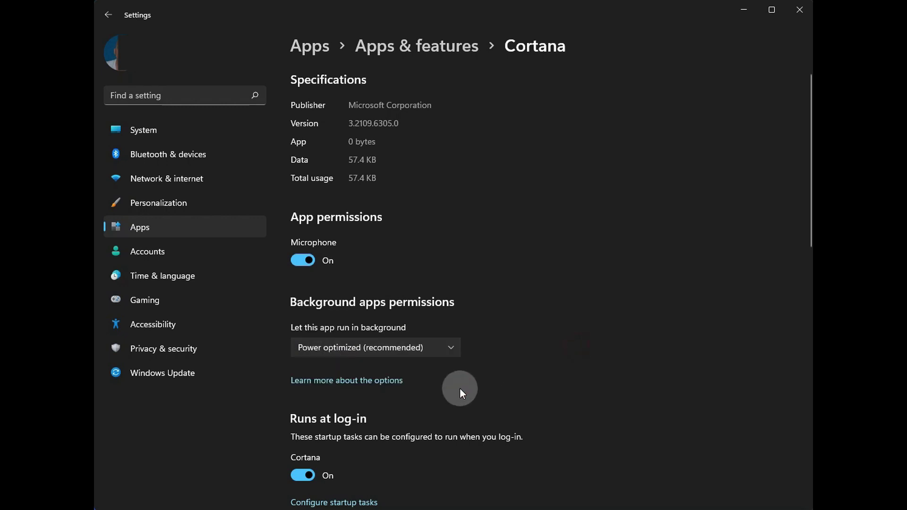
pyautogui.scroll(-3, 420, 409)
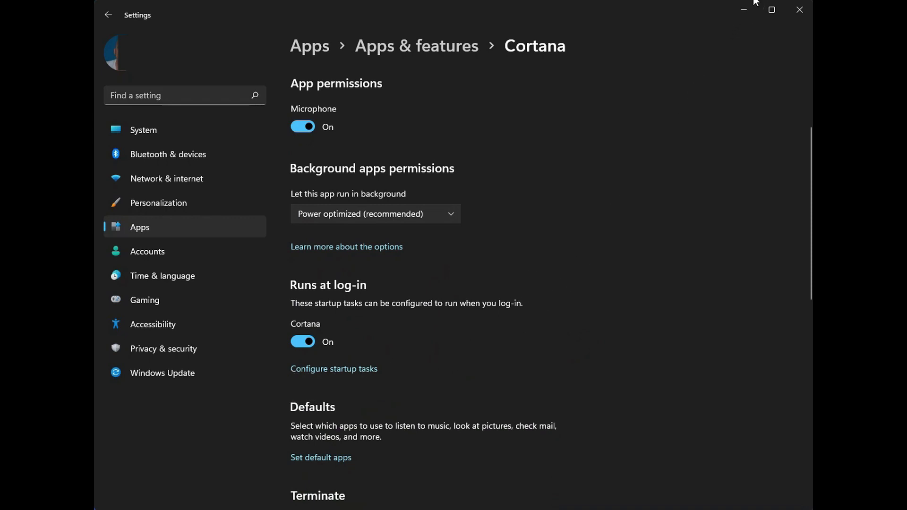
pyautogui.click(164, 349)
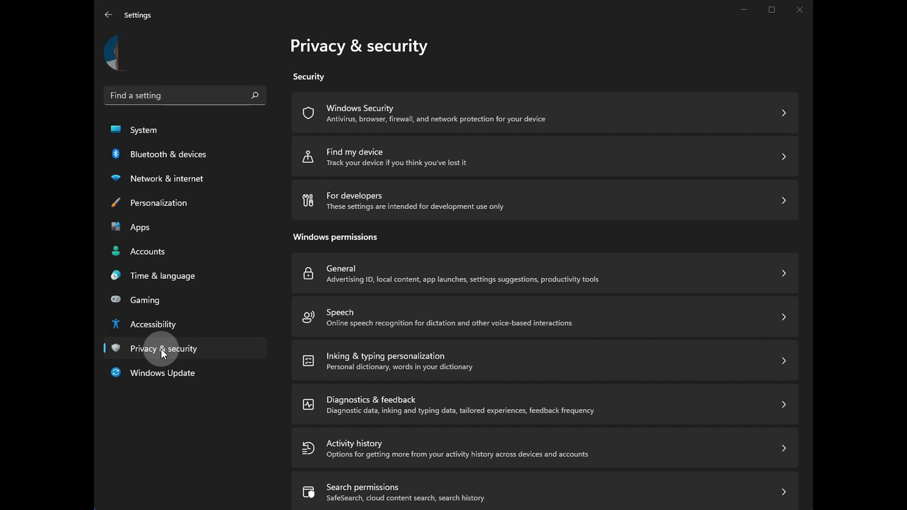
# Scroll through the Privacy & security Windows permissions and app permissions lists
pyautogui.scroll(-5, 378, 333)
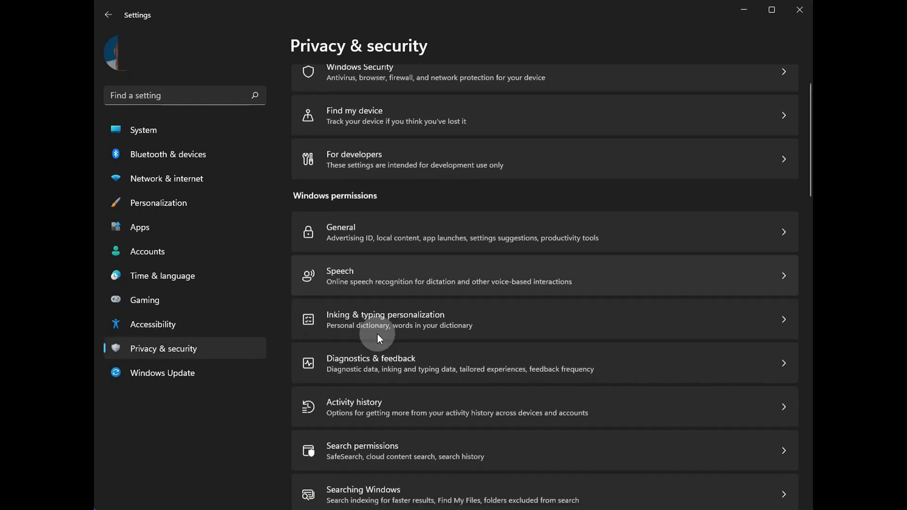
pyautogui.scroll(-3, 377, 334)
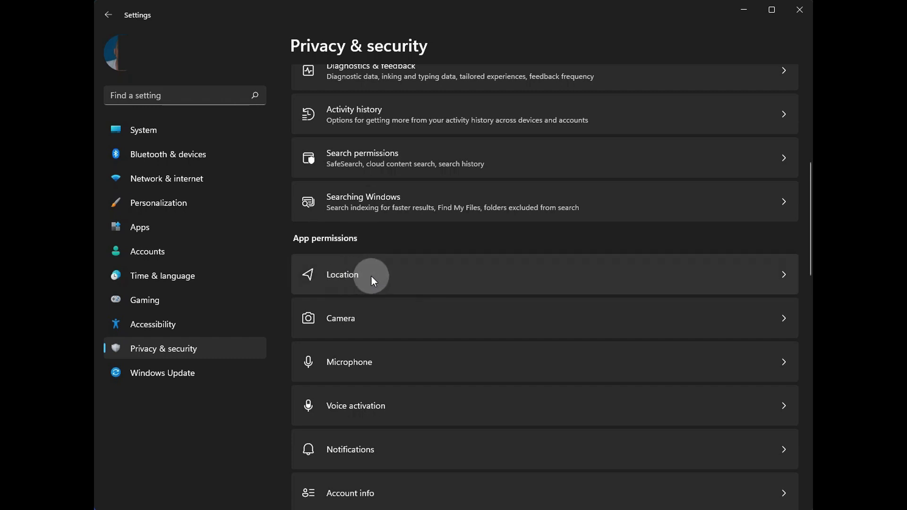
pyautogui.scroll(-6, 397, 332)
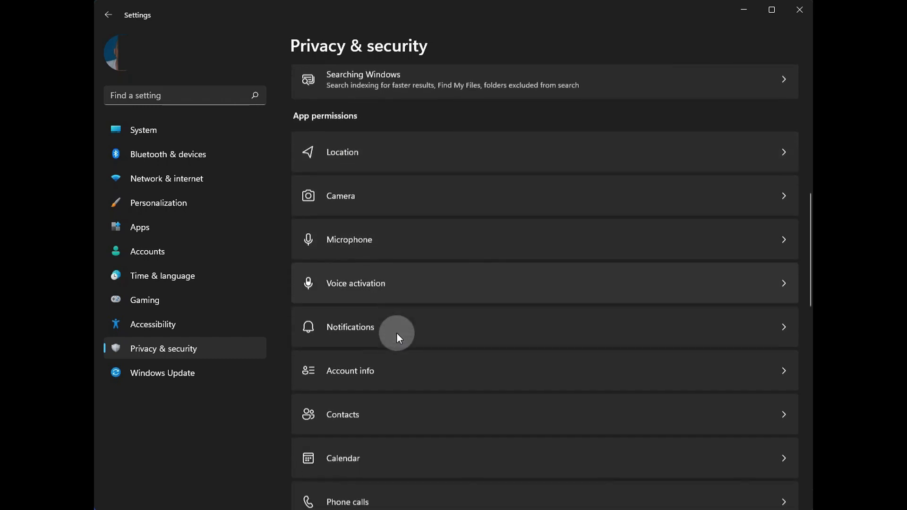
pyautogui.scroll(-3, 355, 324)
pyautogui.scroll(-6, 355, 323)
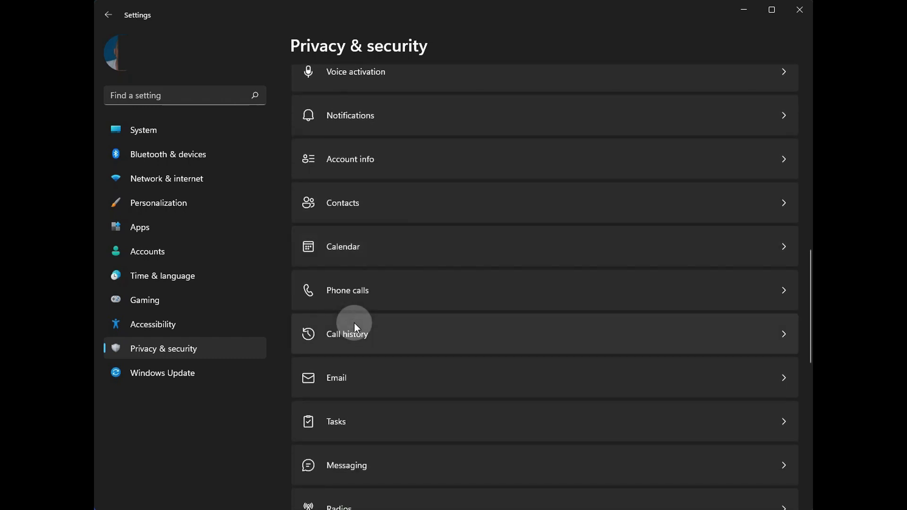
pyautogui.scroll(-3, 354, 323)
pyautogui.scroll(-5, 355, 323)
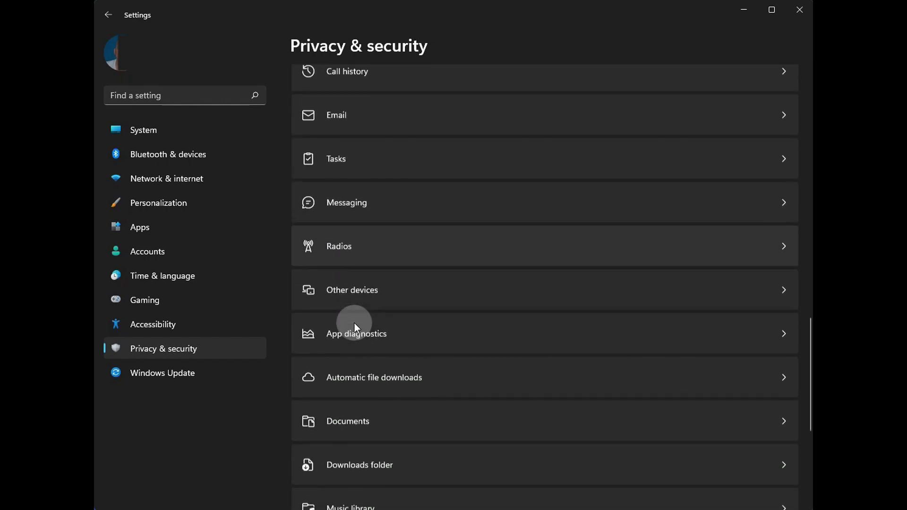
pyautogui.scroll(-4, 354, 323)
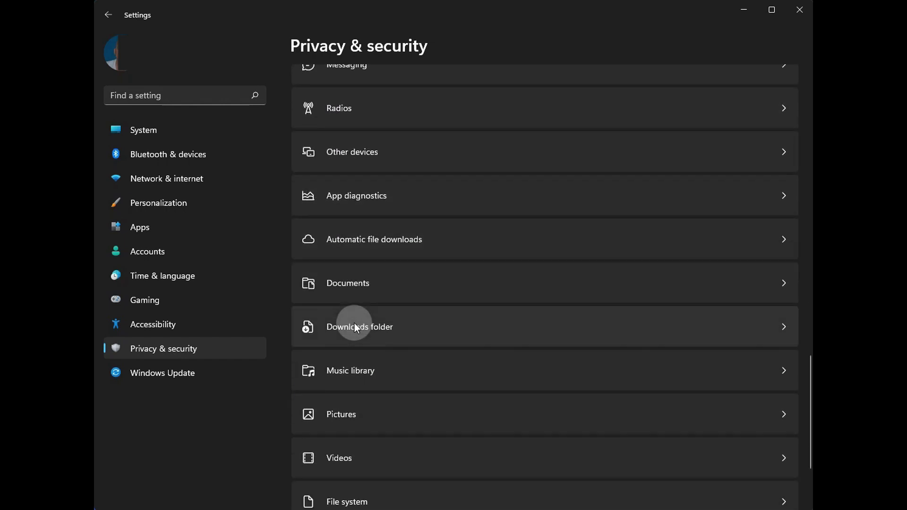
pyautogui.scroll(-4, 355, 323)
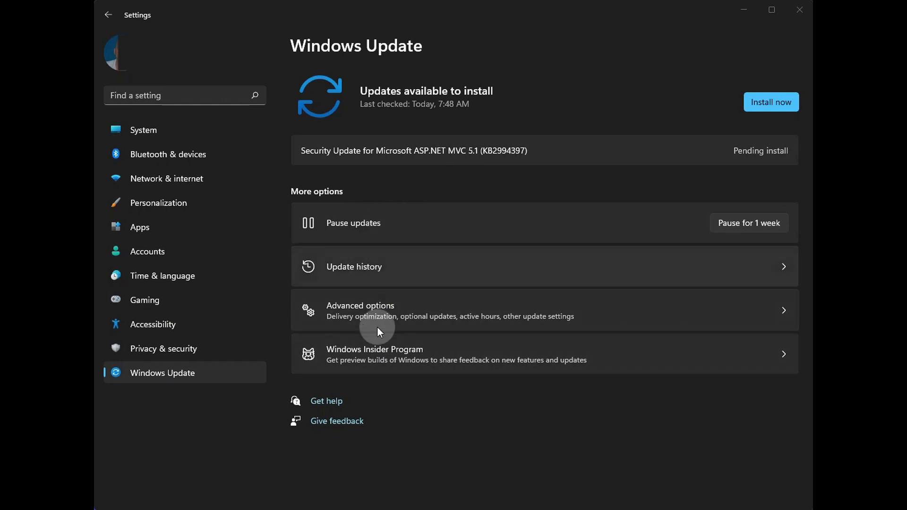
# Browse System's pages down to About, then view Windows Update's pending security update
pyautogui.click(147, 132)
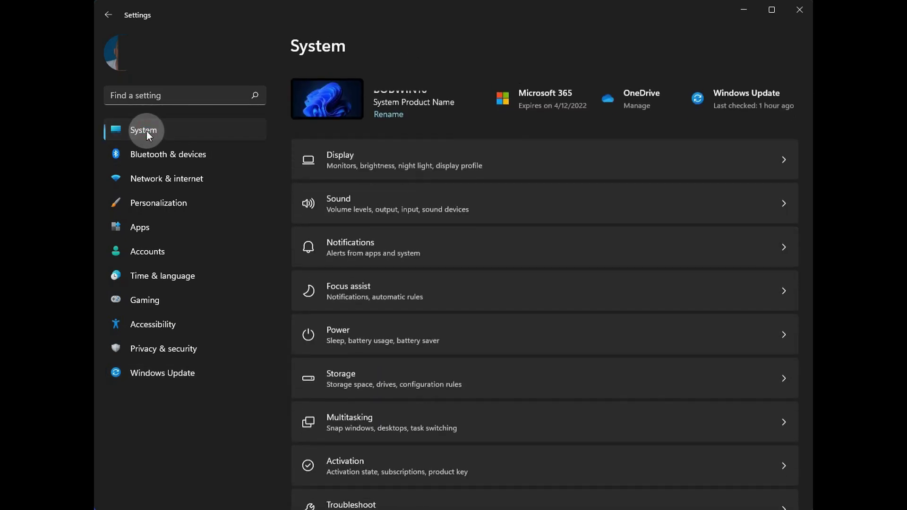
pyautogui.scroll(-5, 369, 265)
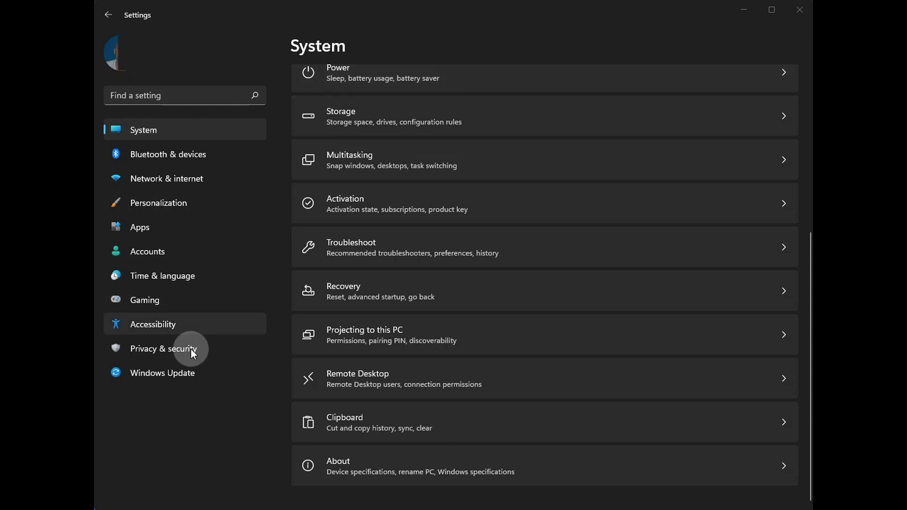
pyautogui.click(154, 374)
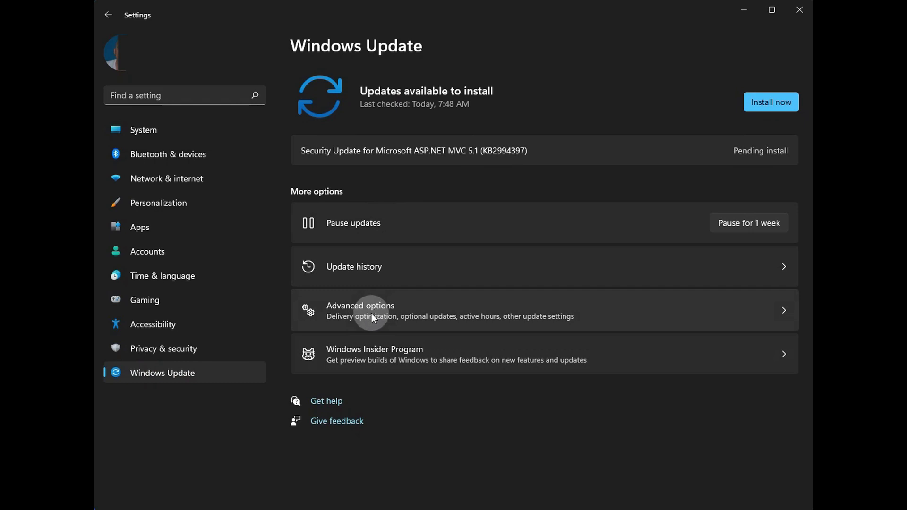
pyautogui.click(161, 350)
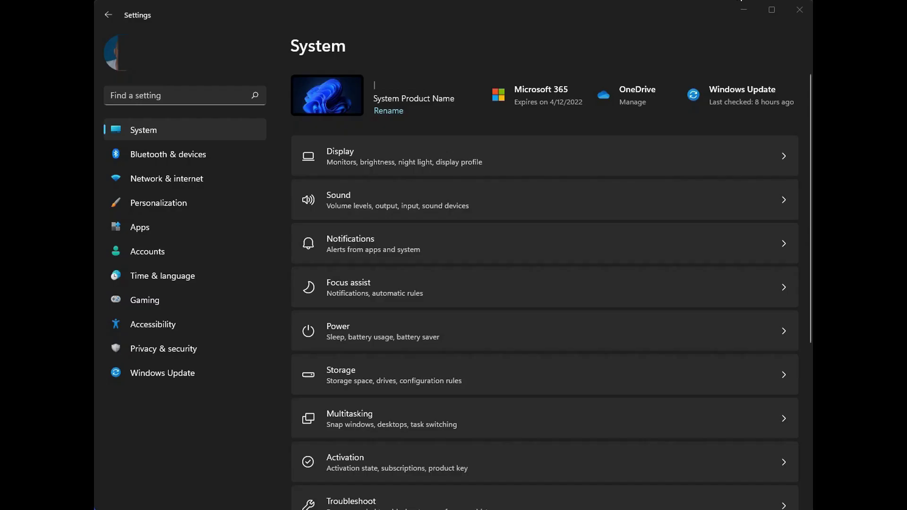
# Search Settings for "trouble" and open the Troubleshoot settings suggestion
pyautogui.click(168, 98)
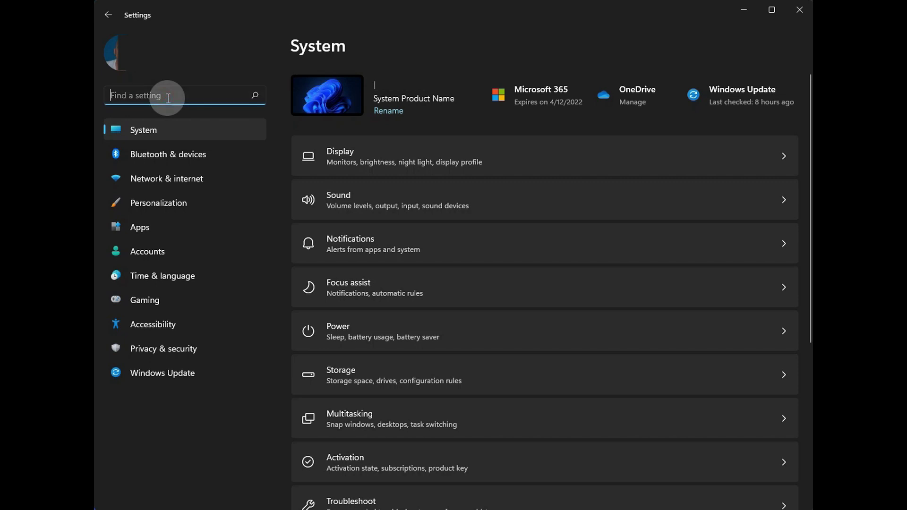
pyautogui.write('tr')
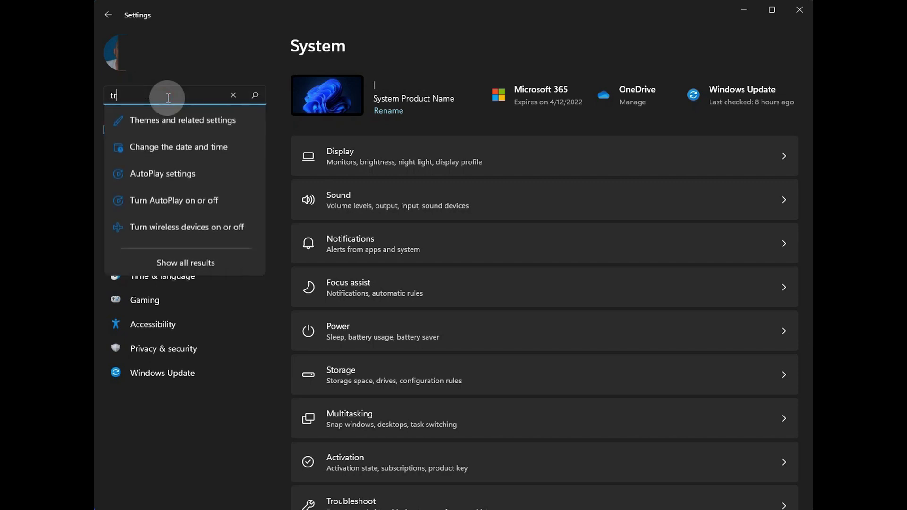
pyautogui.write('ouble')
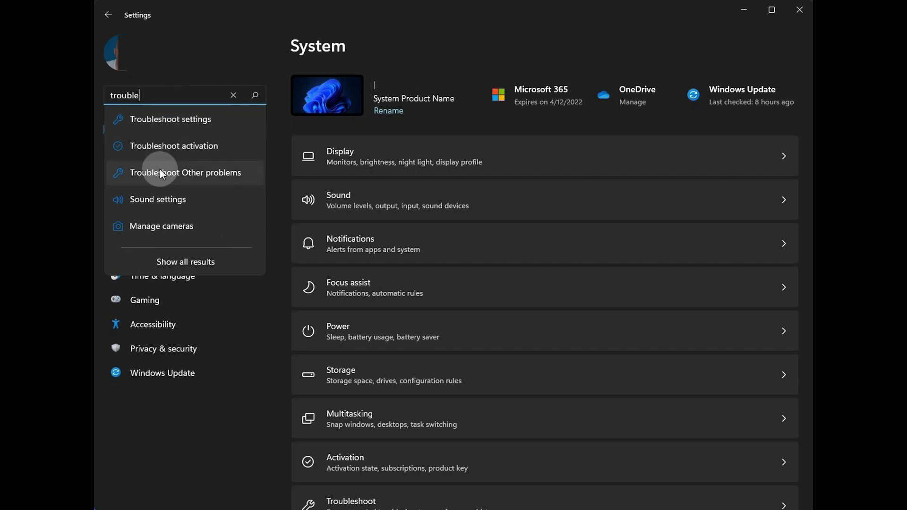
pyautogui.click(174, 121)
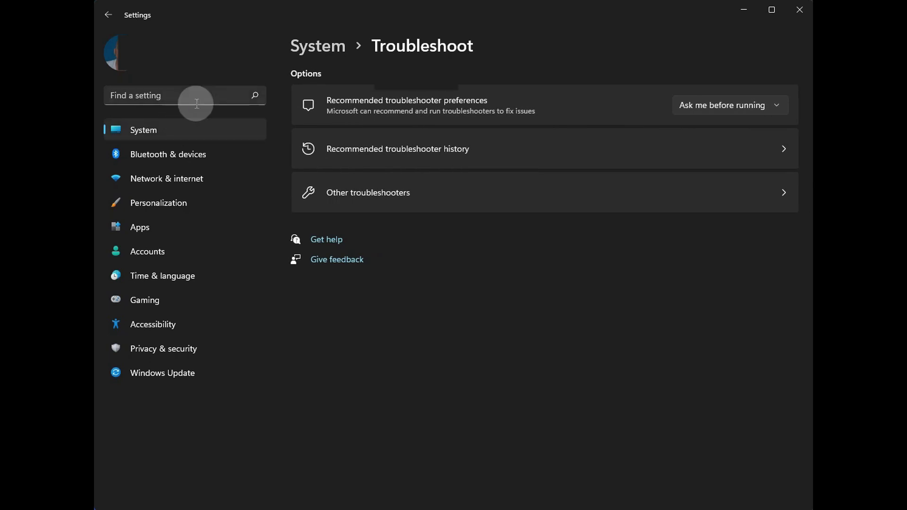